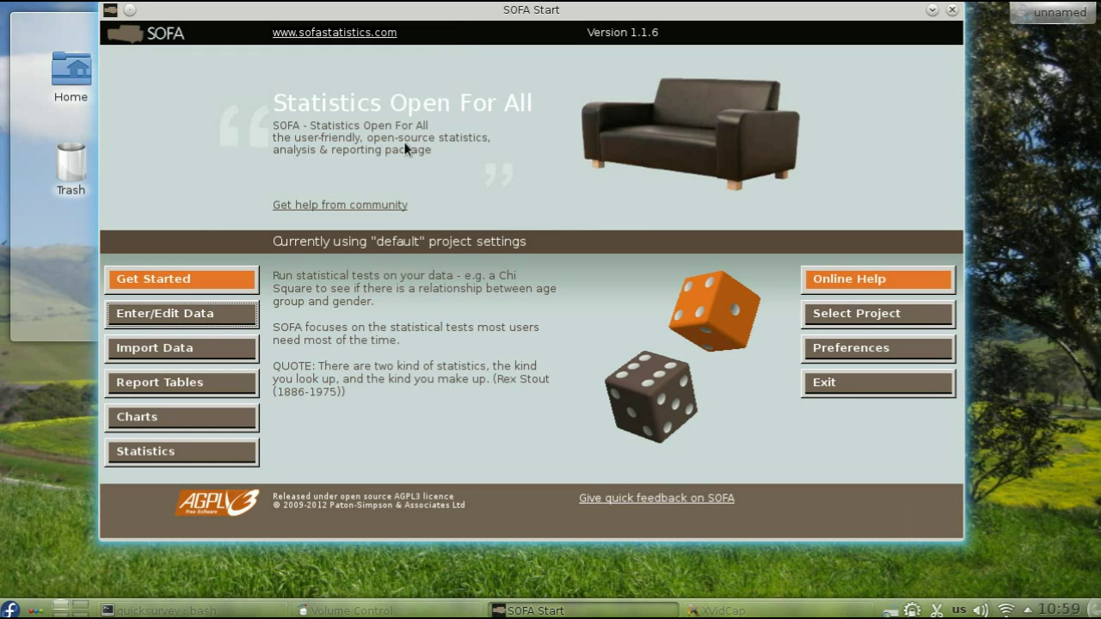
# Start a new data table in the project and name it 'survey'.
pyautogui.moveTo(226, 314)
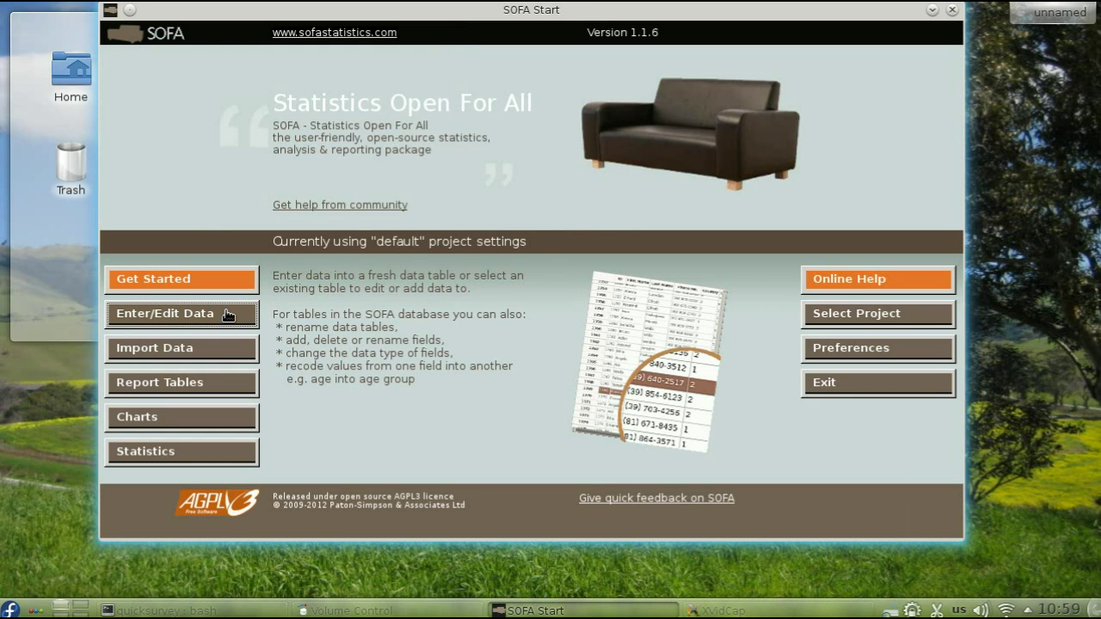
pyautogui.moveTo(228, 351)
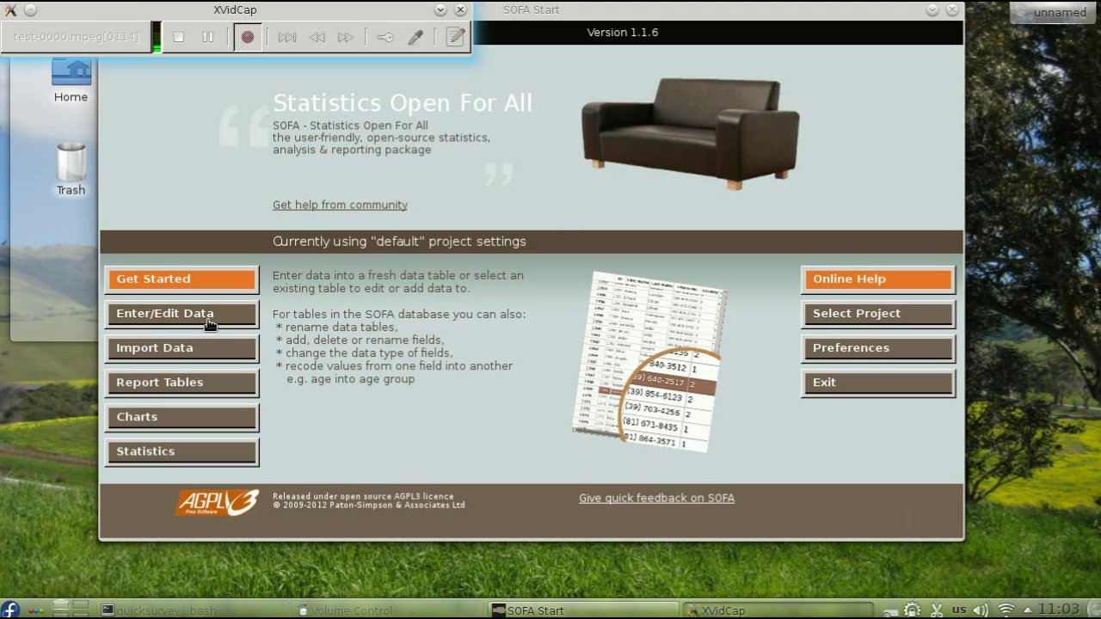
pyautogui.click(206, 316)
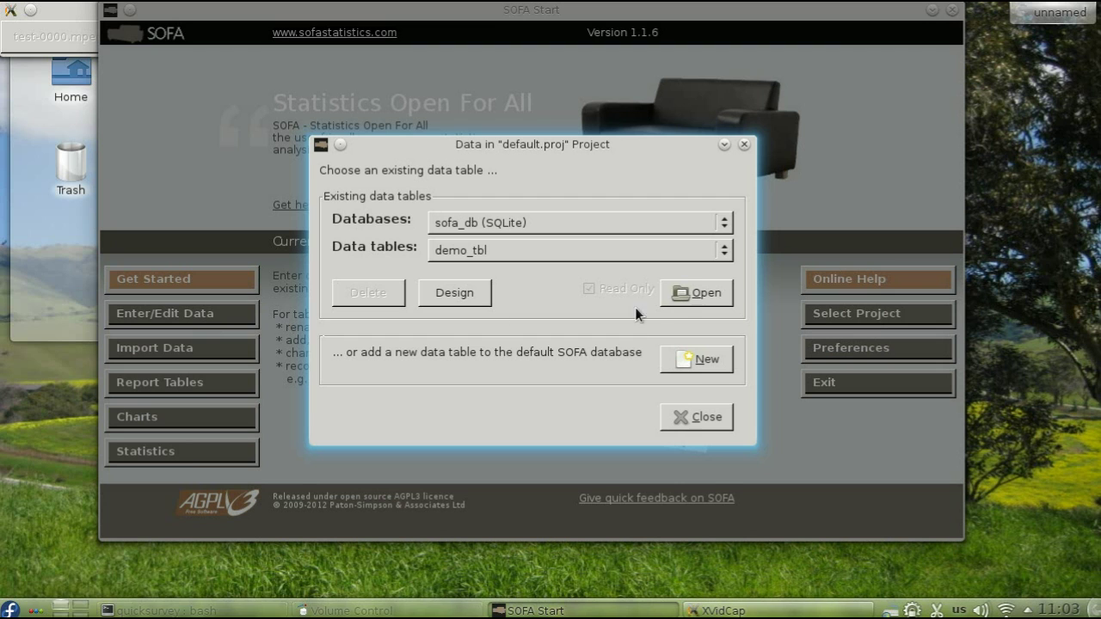
pyautogui.click(711, 358)
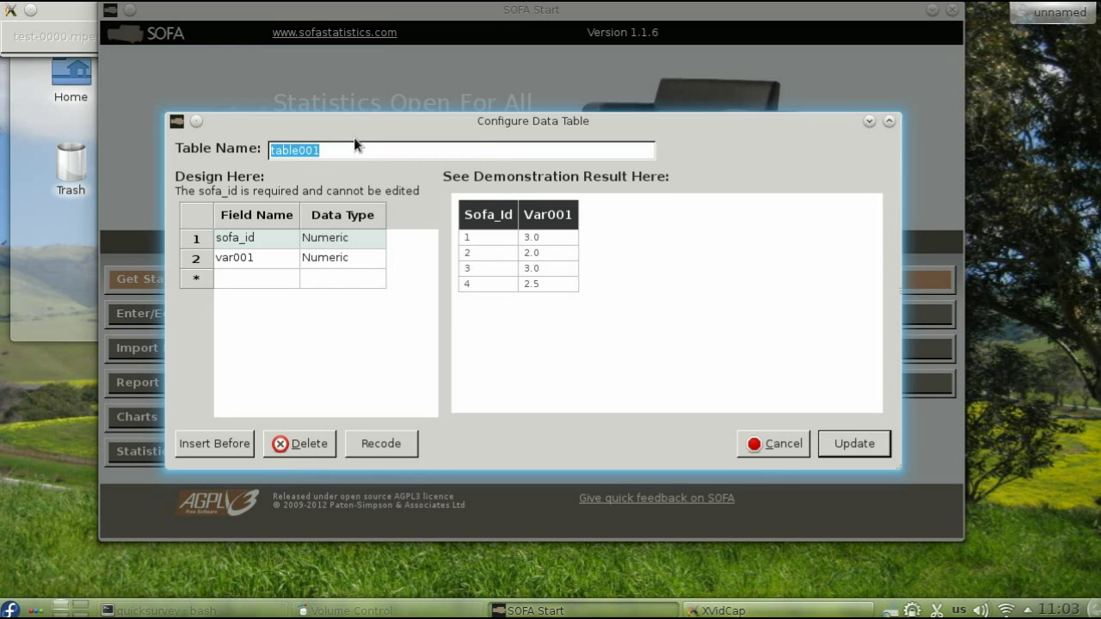
pyautogui.write('survey')
# Rename the var001 field to 'gender' and set its data type to Text.
pyautogui.click(255, 258)
pyautogui.click(254, 258)
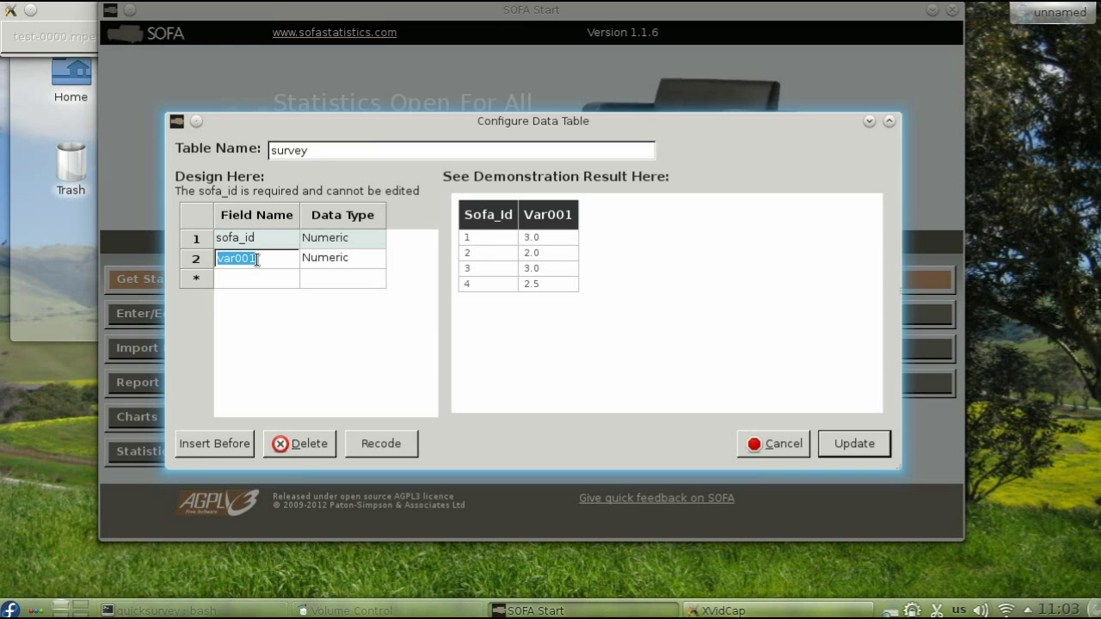
pyautogui.write('gender')
pyautogui.click(351, 257)
pyautogui.click(376, 259)
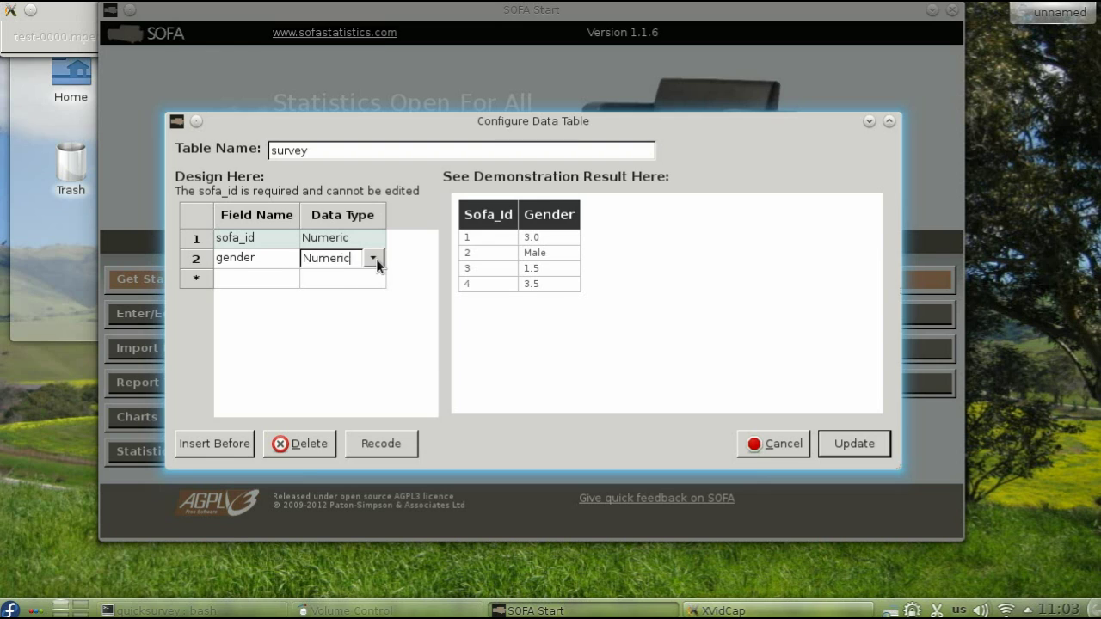
pyautogui.click(373, 259)
pyautogui.click(342, 298)
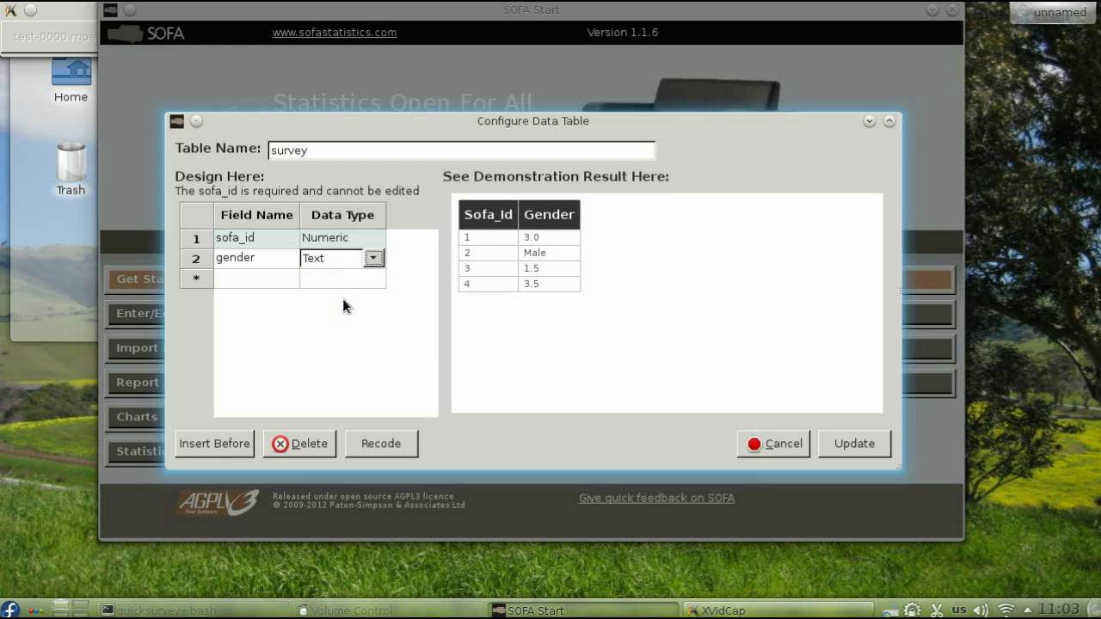
# Add fields 'age', 'height' and 'shoes', leaving each as Numeric.
pyautogui.click(232, 278)
pyautogui.click(232, 278)
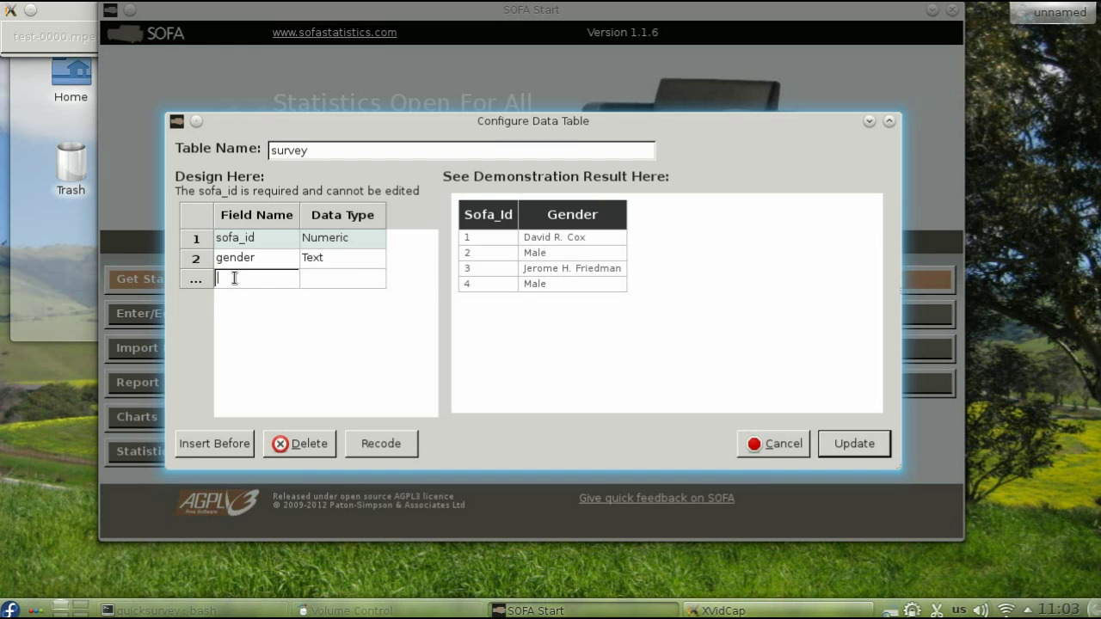
pyautogui.write('age')
pyautogui.click(367, 285)
pyautogui.click(372, 281)
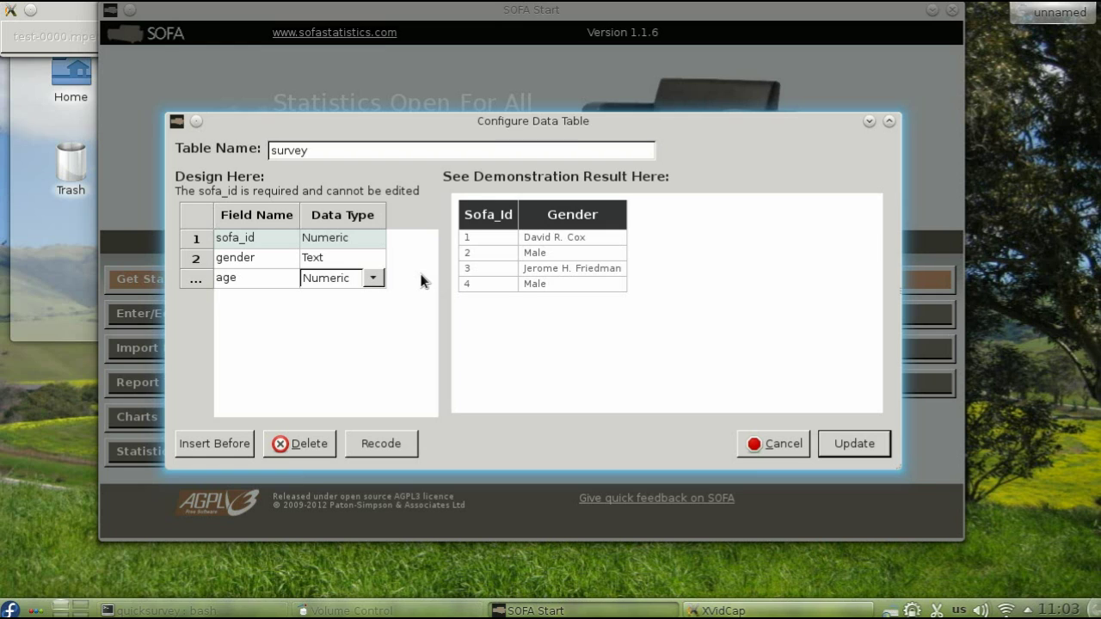
pyautogui.press('Tab')
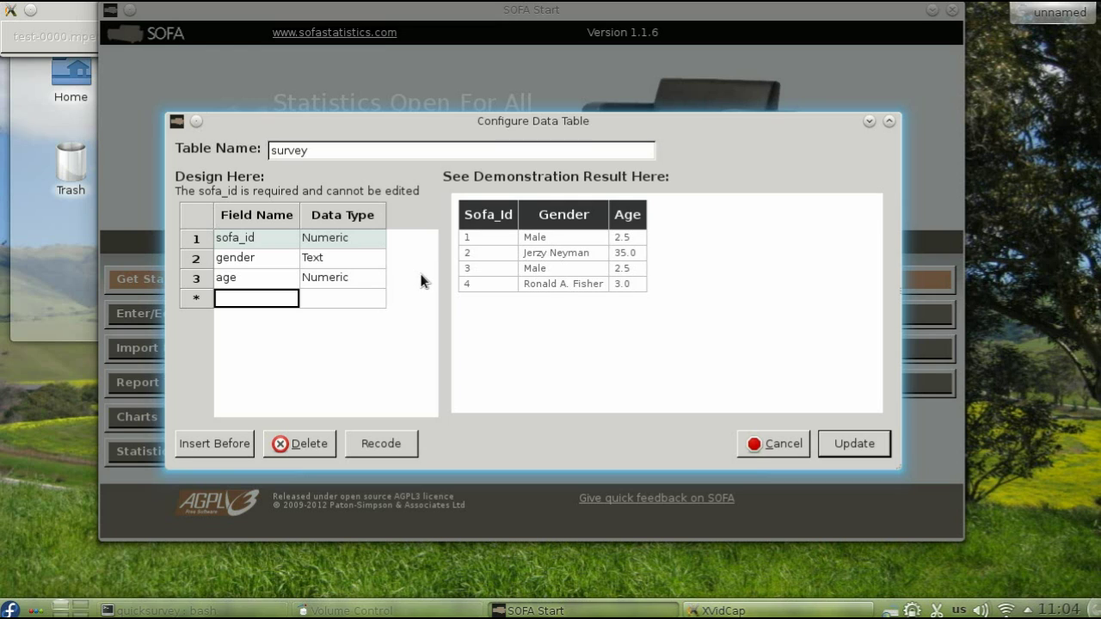
pyautogui.click(234, 300)
pyautogui.write('height')
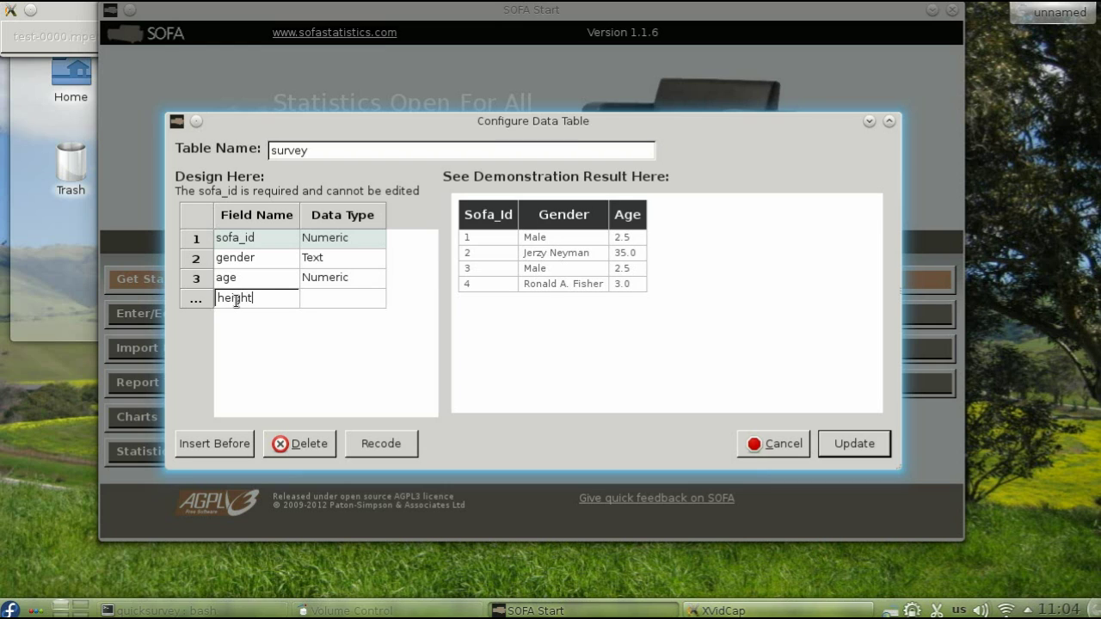
pyautogui.press('Tab')
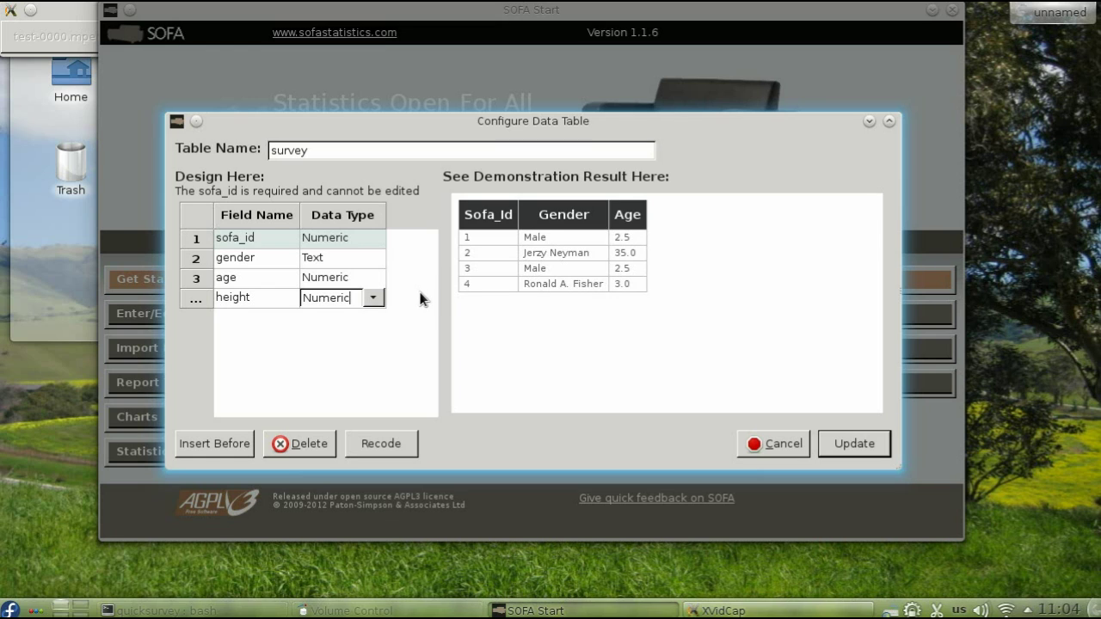
pyautogui.press('Tab')
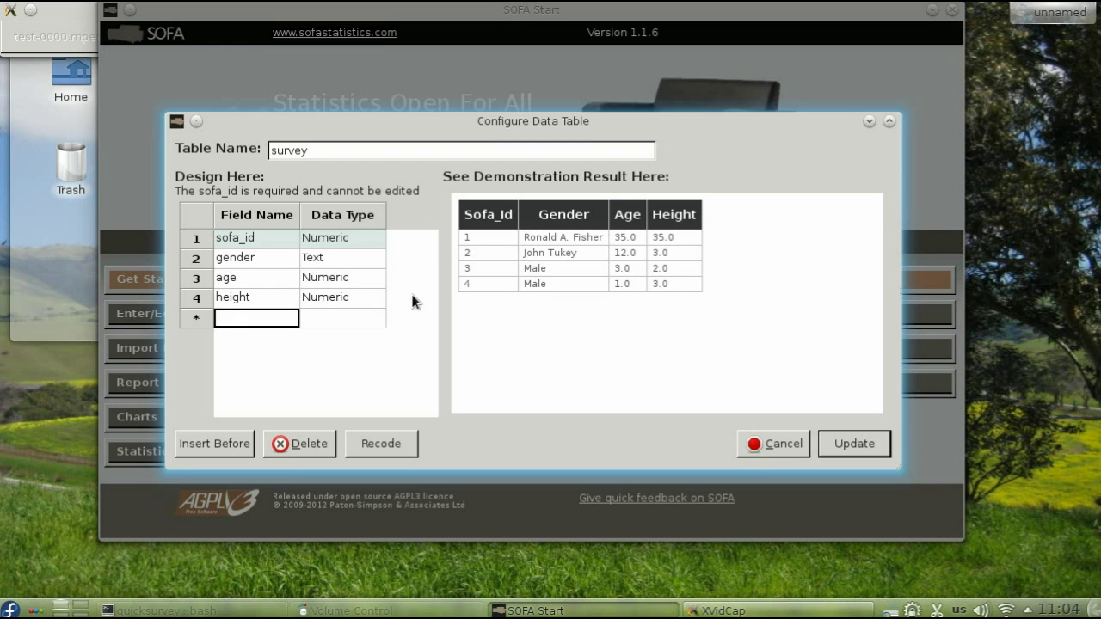
pyautogui.write('shoes')
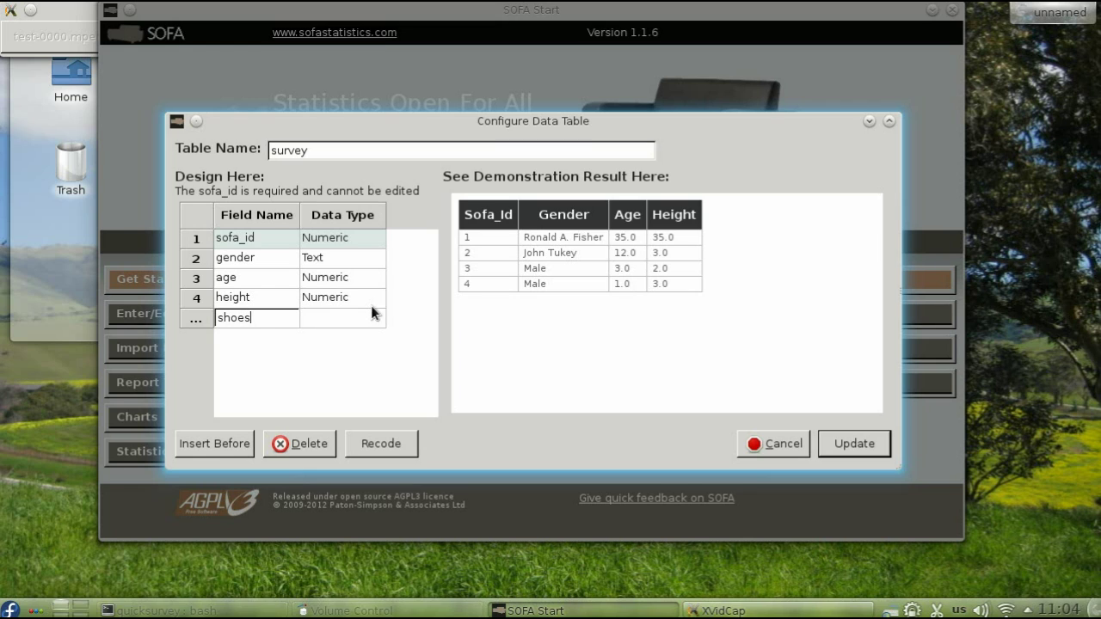
pyautogui.press('Tab')
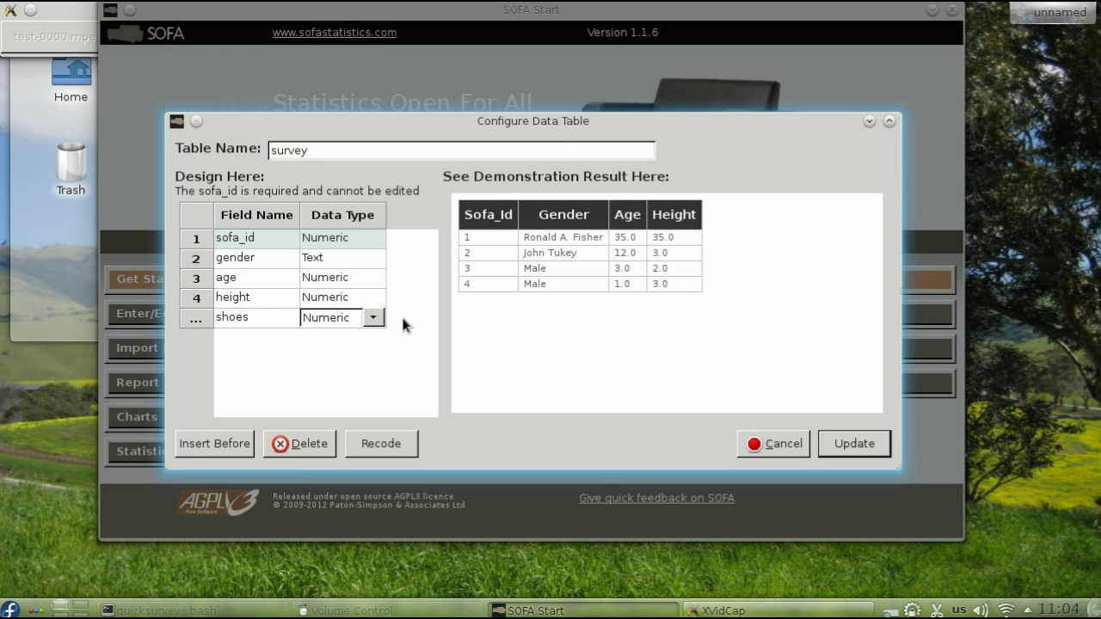
# Add a 'color' field with data type Text.
pyautogui.press('Tab')
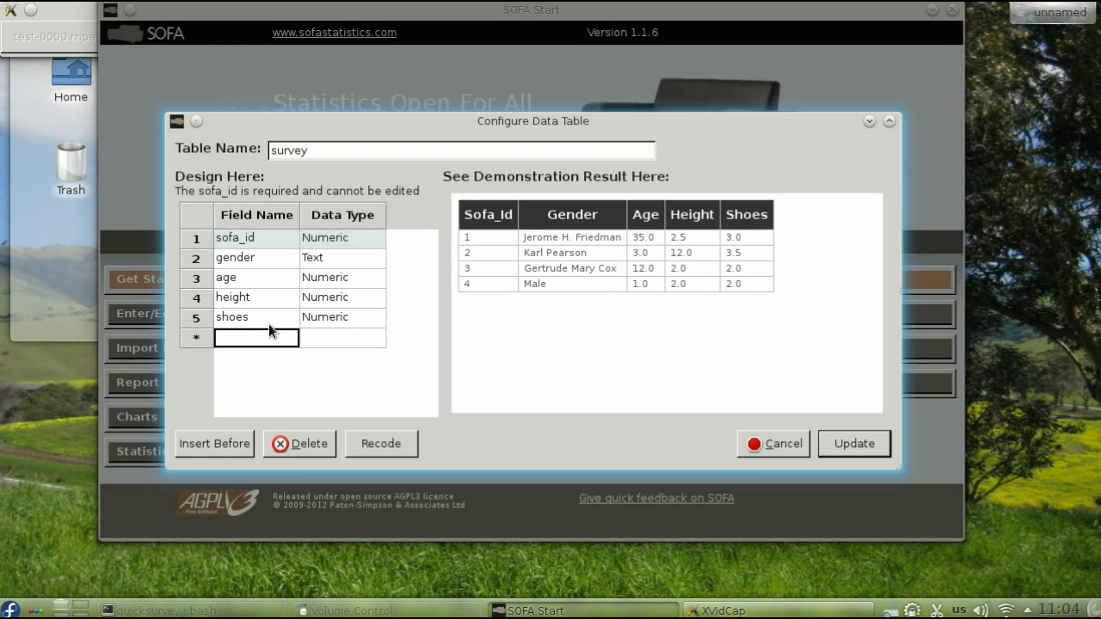
pyautogui.click(244, 336)
pyautogui.write('color')
pyautogui.press('Tab')
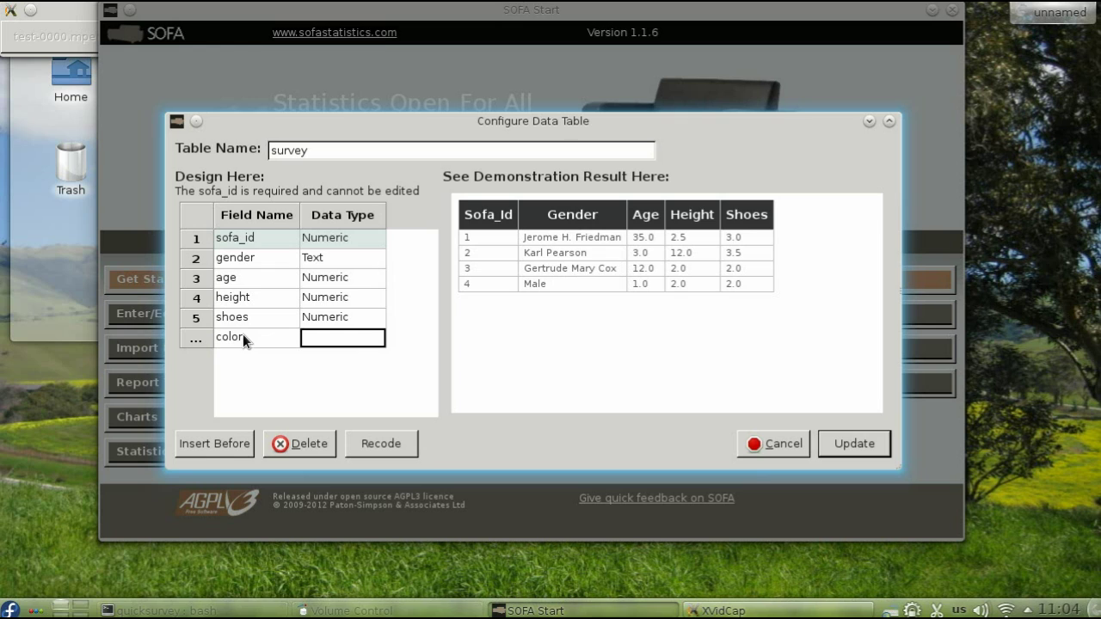
pyautogui.click(375, 337)
pyautogui.click(353, 378)
pyautogui.press('Tab')
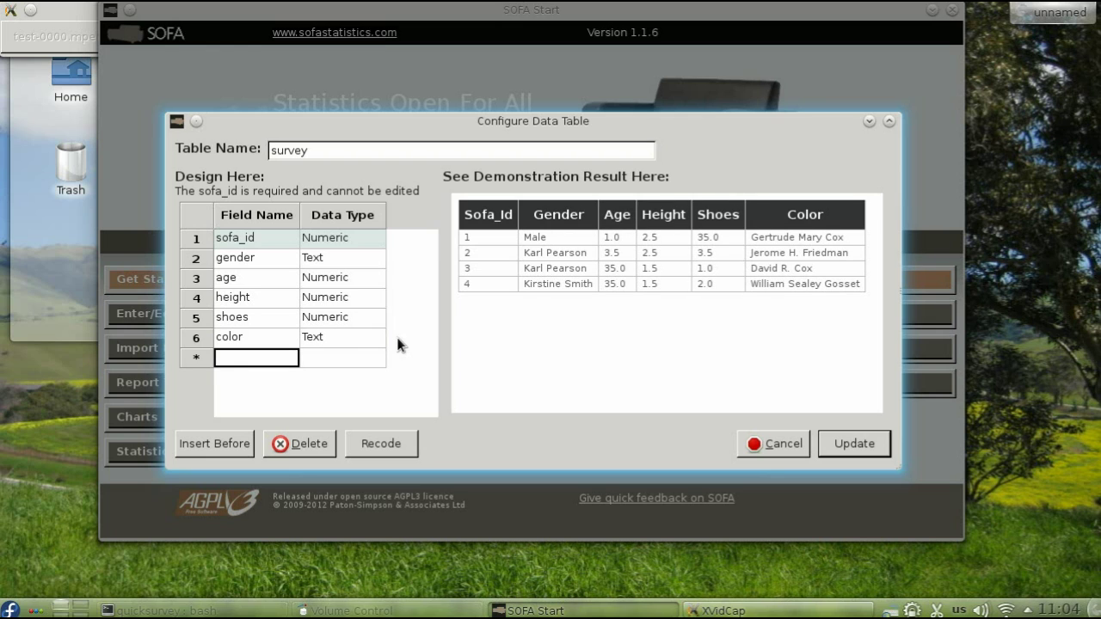
# Add Numeric fields 'campus' and 'pets', then save the survey table design and acknowledge the confirmation.
pyautogui.write('campus')
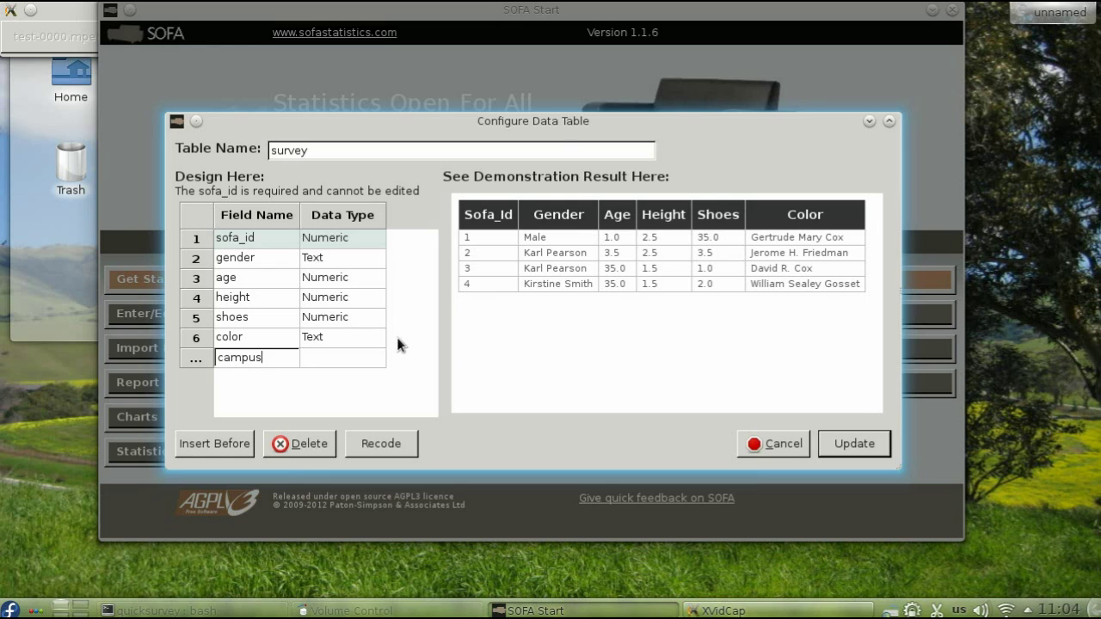
pyautogui.press('Tab')
pyautogui.click(353, 356)
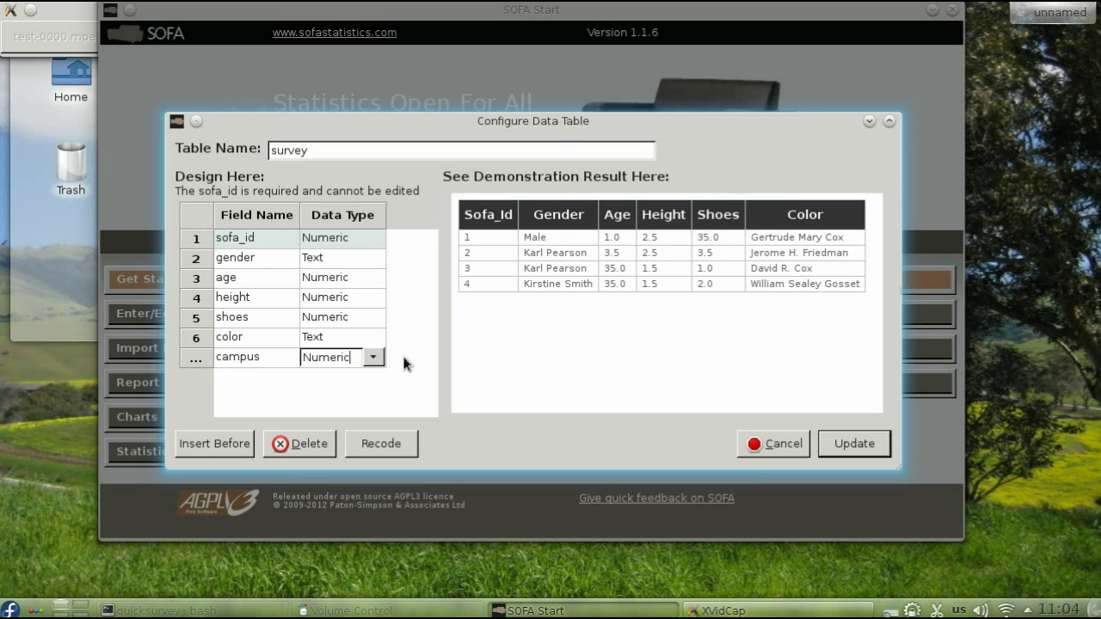
pyautogui.press('Tab')
pyautogui.write('pets')
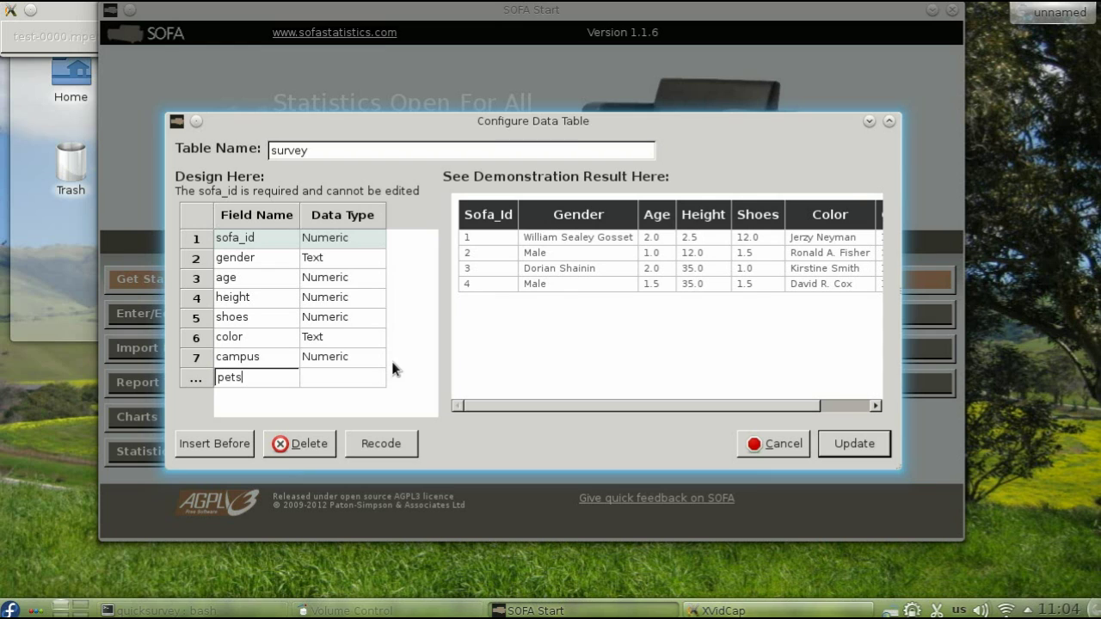
pyautogui.press('Tab')
pyautogui.click(374, 379)
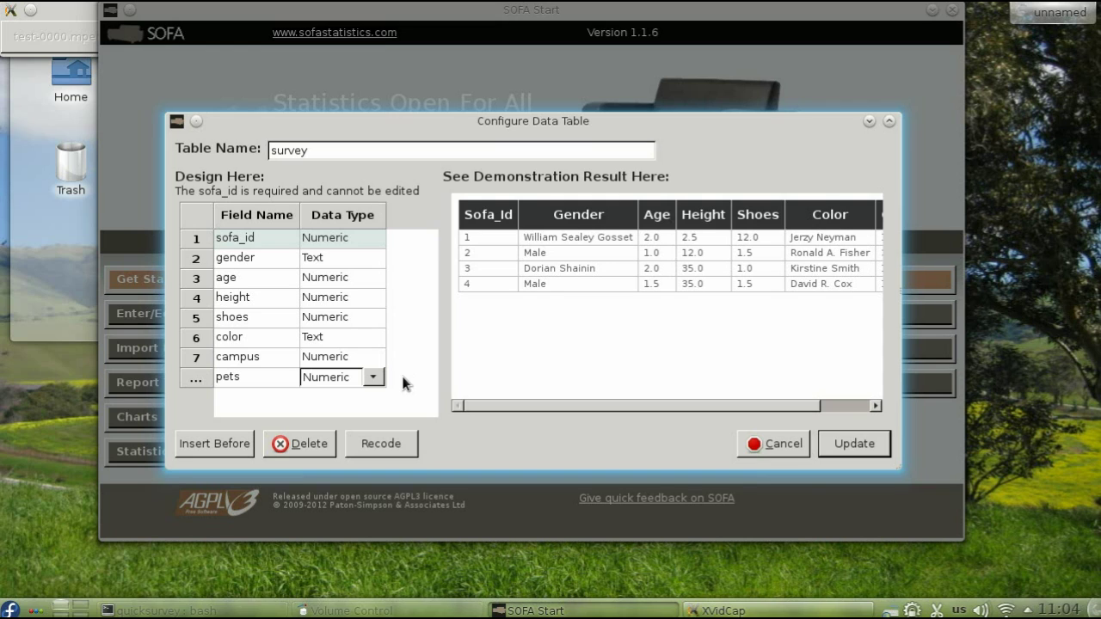
pyautogui.press('Tab')
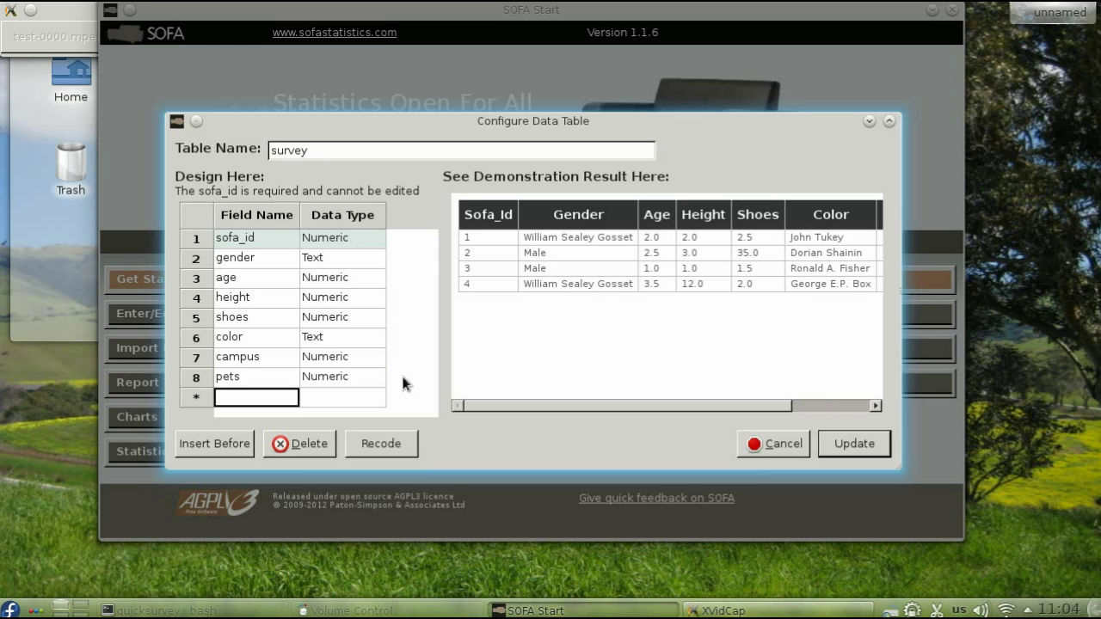
pyautogui.click(859, 449)
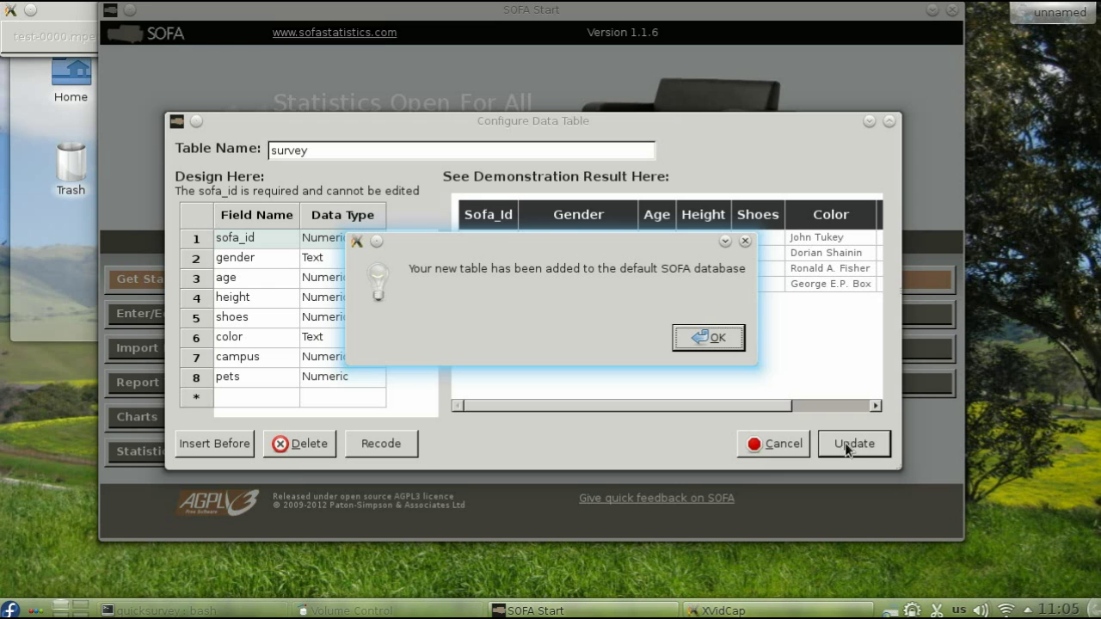
pyautogui.click(716, 337)
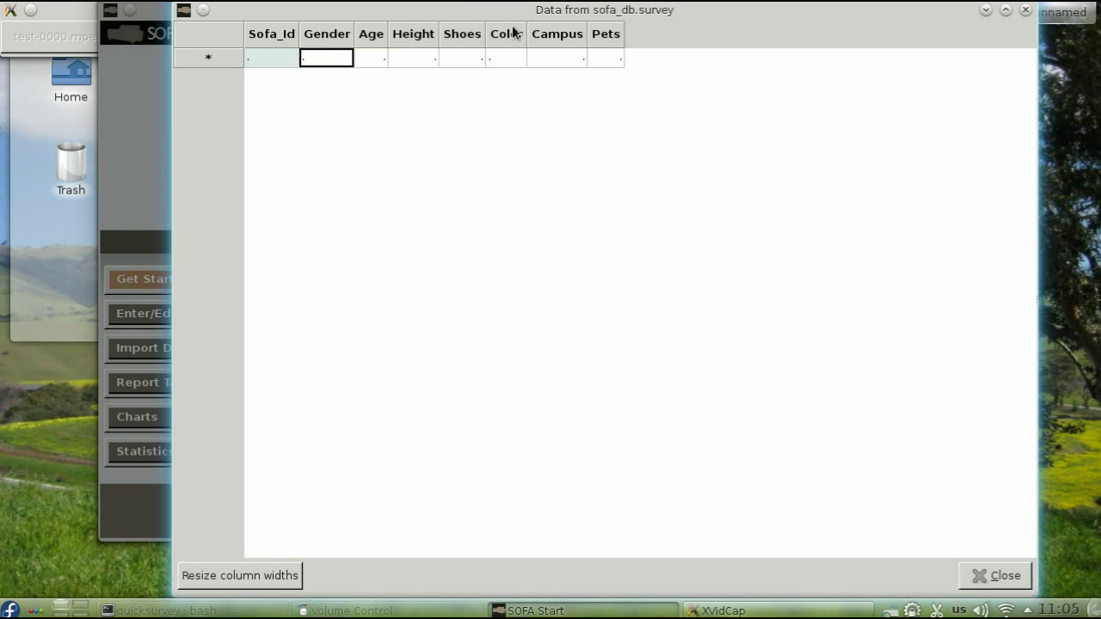
# Enter the first record: gender M, age 23, height 67, shoes 10, red, campus 4, pets 3.
pyautogui.click(338, 56)
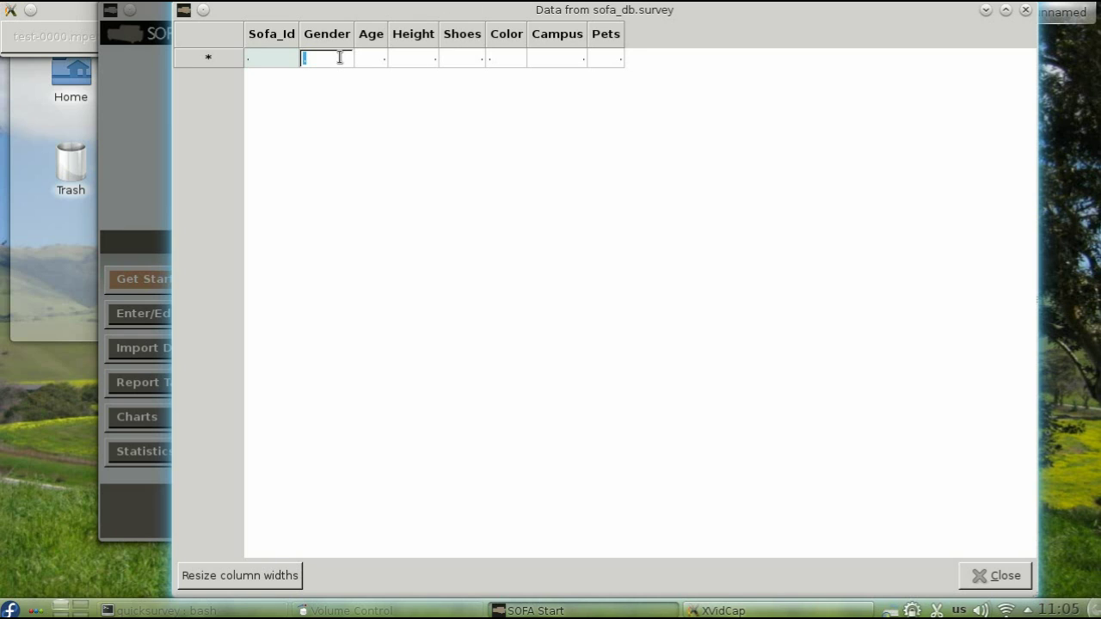
pyautogui.write('M')
pyautogui.press('Tab')
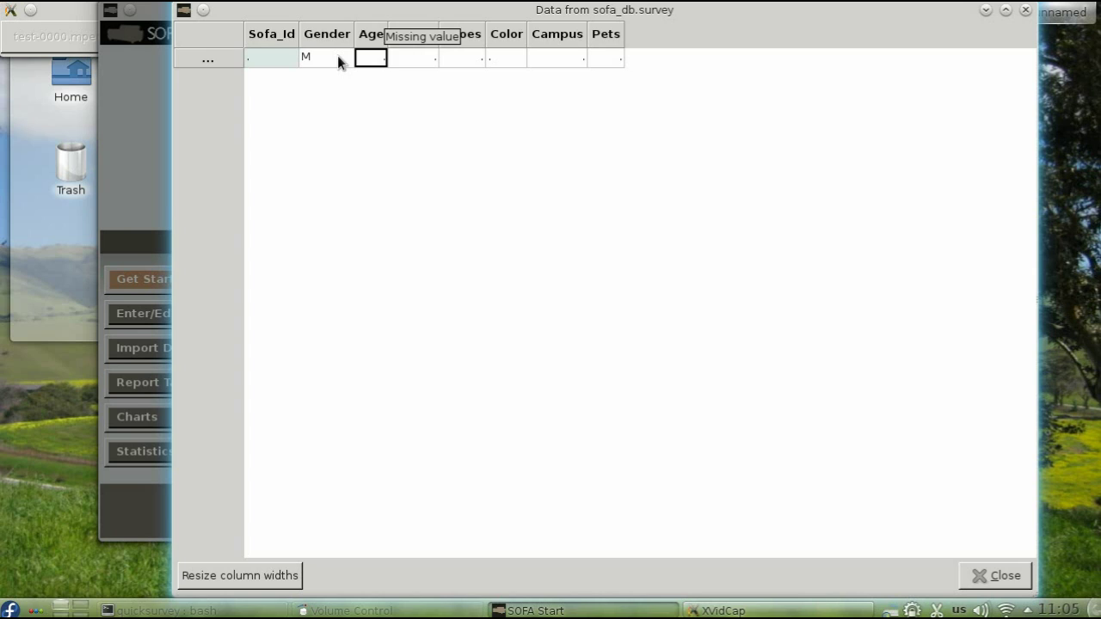
pyautogui.write('23')
pyautogui.press('Tab')
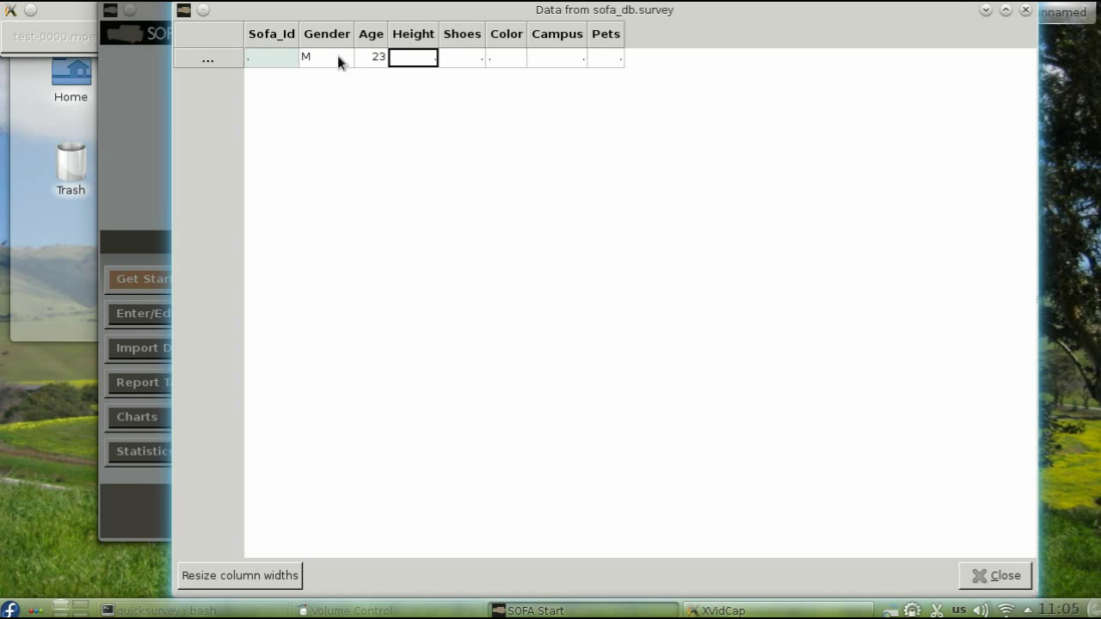
pyautogui.write('67')
pyautogui.press('Tab')
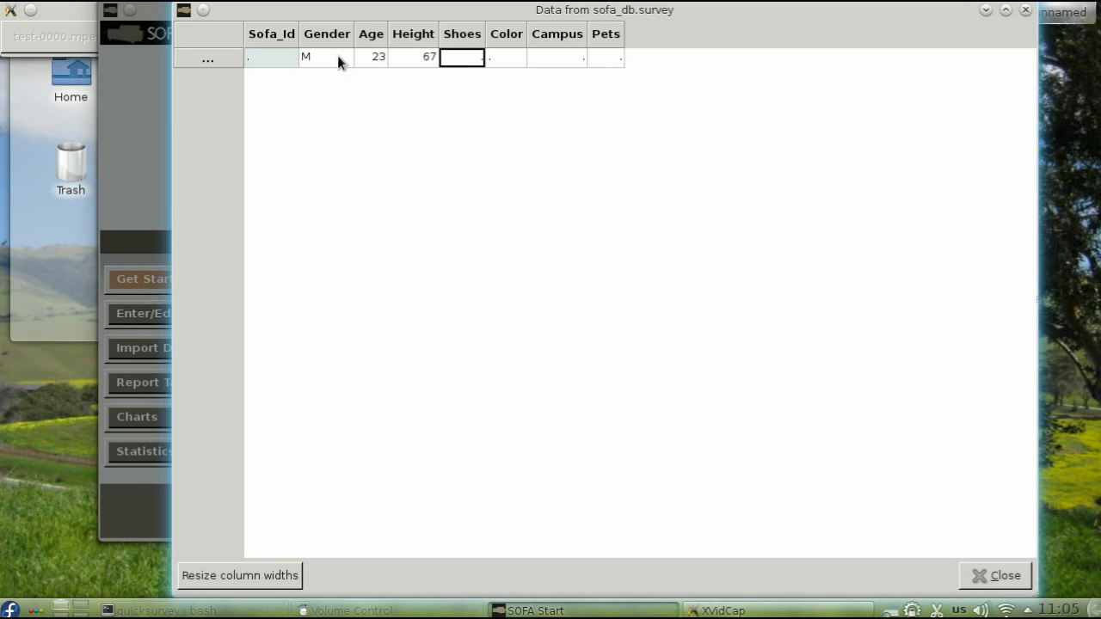
pyautogui.write('10')
pyautogui.press('Tab')
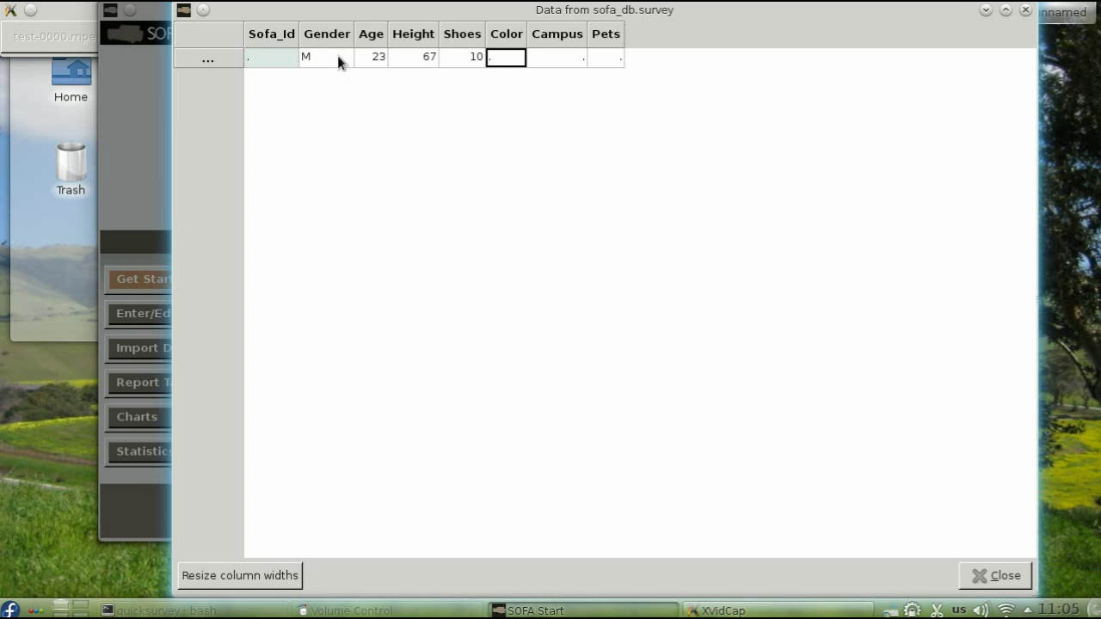
pyautogui.write('red')
pyautogui.press('Tab')
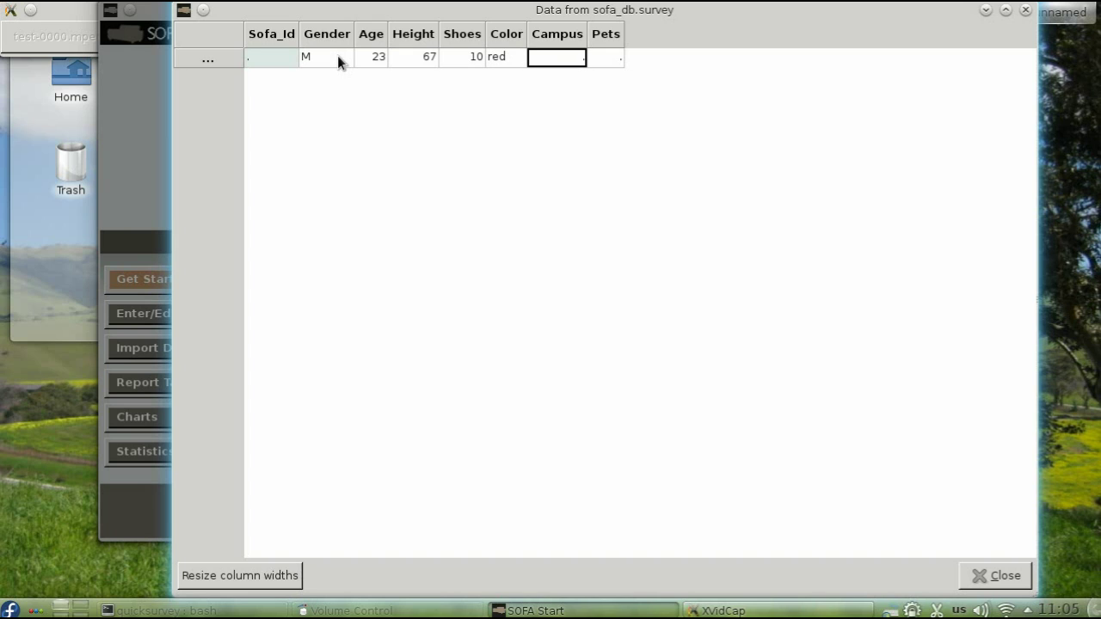
pyautogui.write('4')
pyautogui.press('Tab')
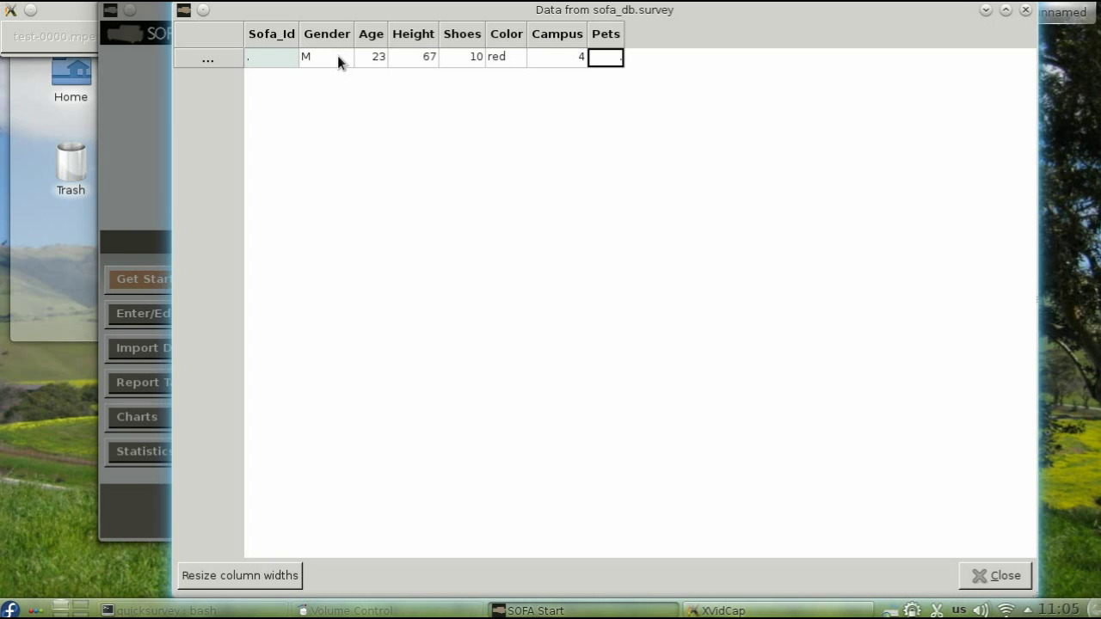
pyautogui.write('3')
pyautogui.press('Tab')
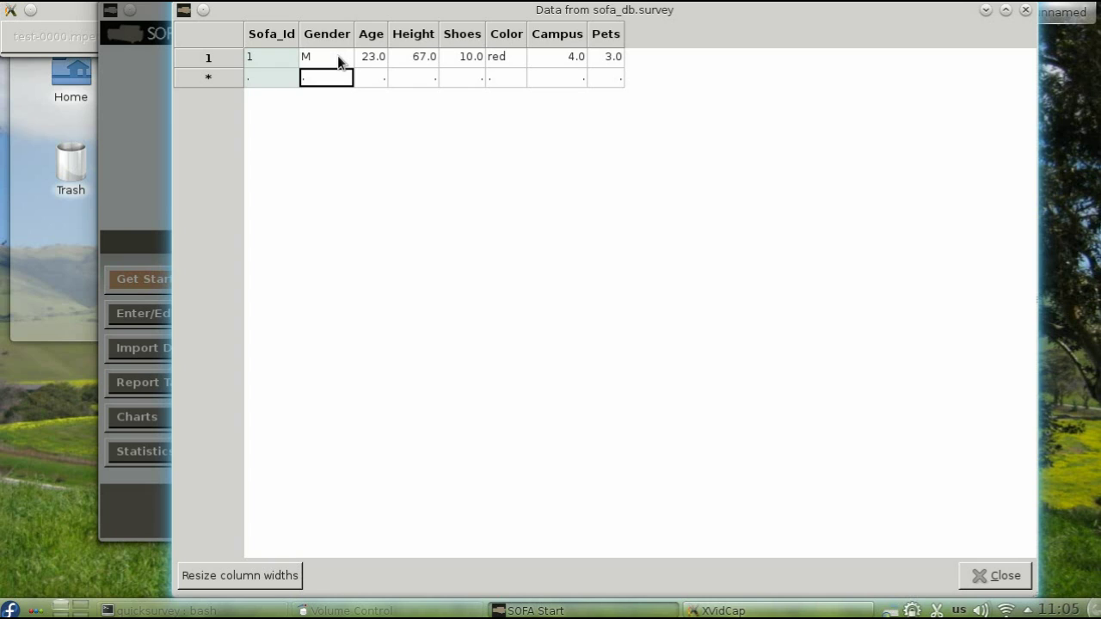
# Enter the second record: gender F, age 22, height 63, shoes 14, green, campus 3, pets 2.
pyautogui.write('F')
pyautogui.press('Tab')
pyautogui.press('Tab')
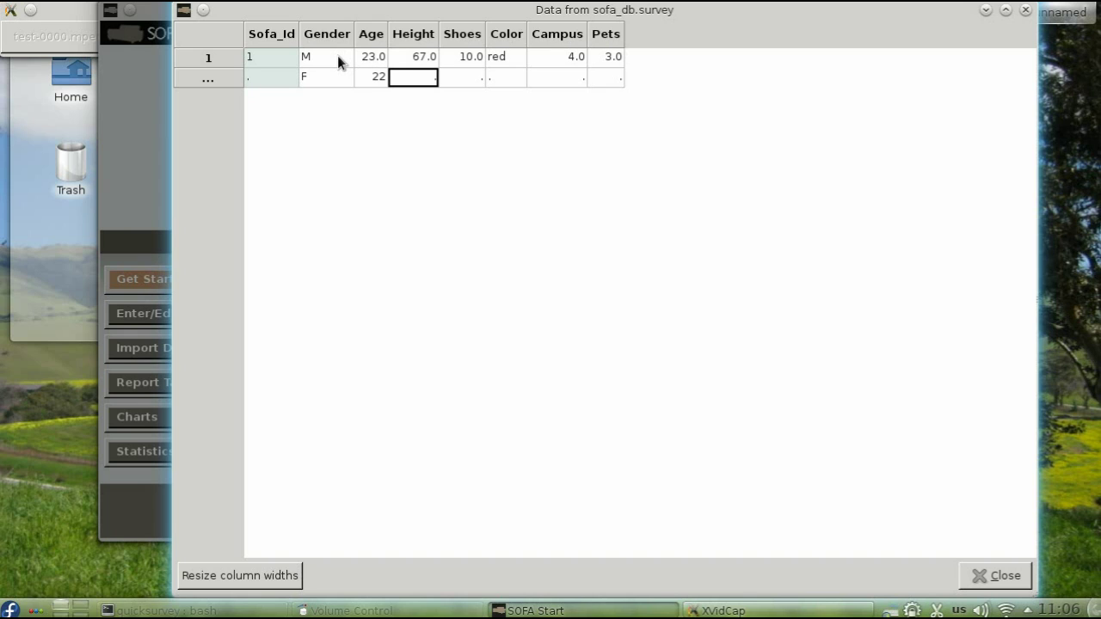
pyautogui.write('63')
pyautogui.press('Tab')
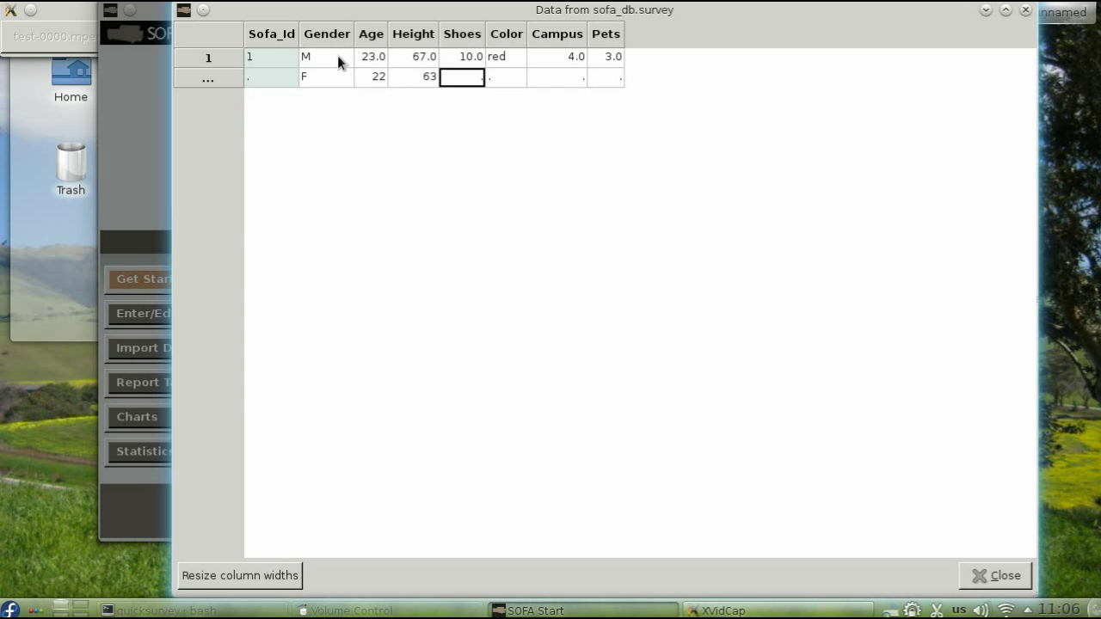
pyautogui.write('14')
pyautogui.press('Tab')
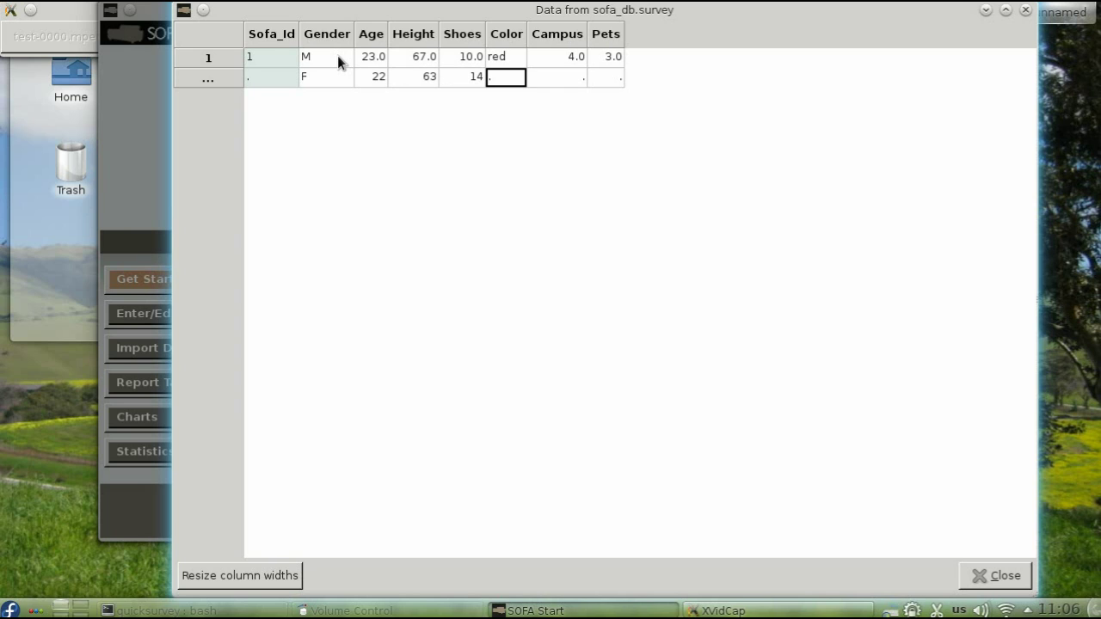
pyautogui.write('green')
pyautogui.press('Tab')
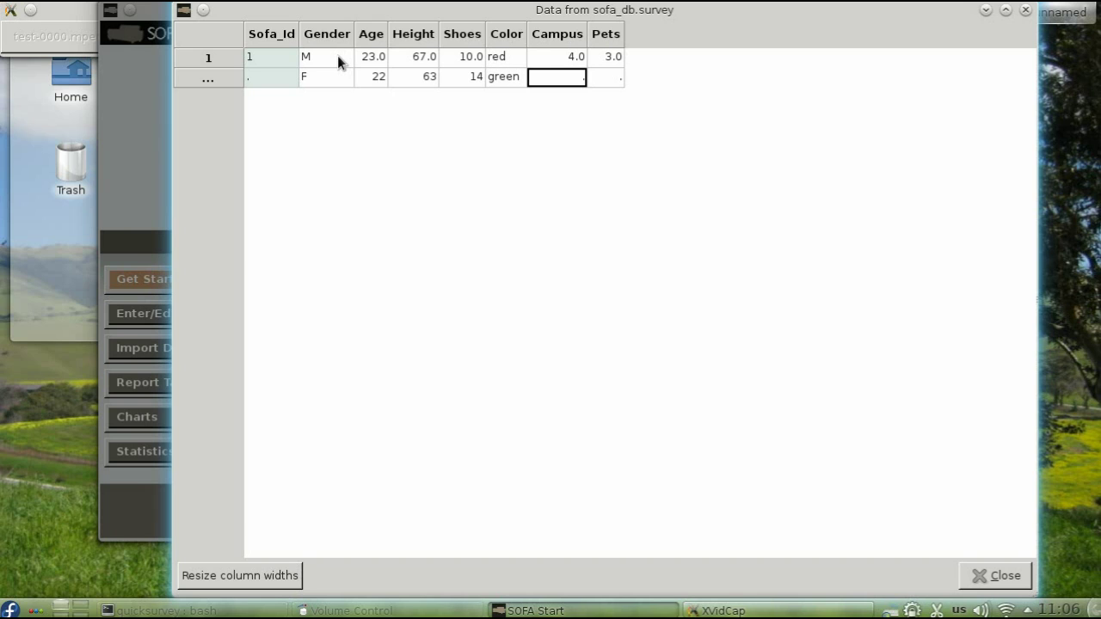
pyautogui.write('3')
pyautogui.press('Tab')
pyautogui.write('2')
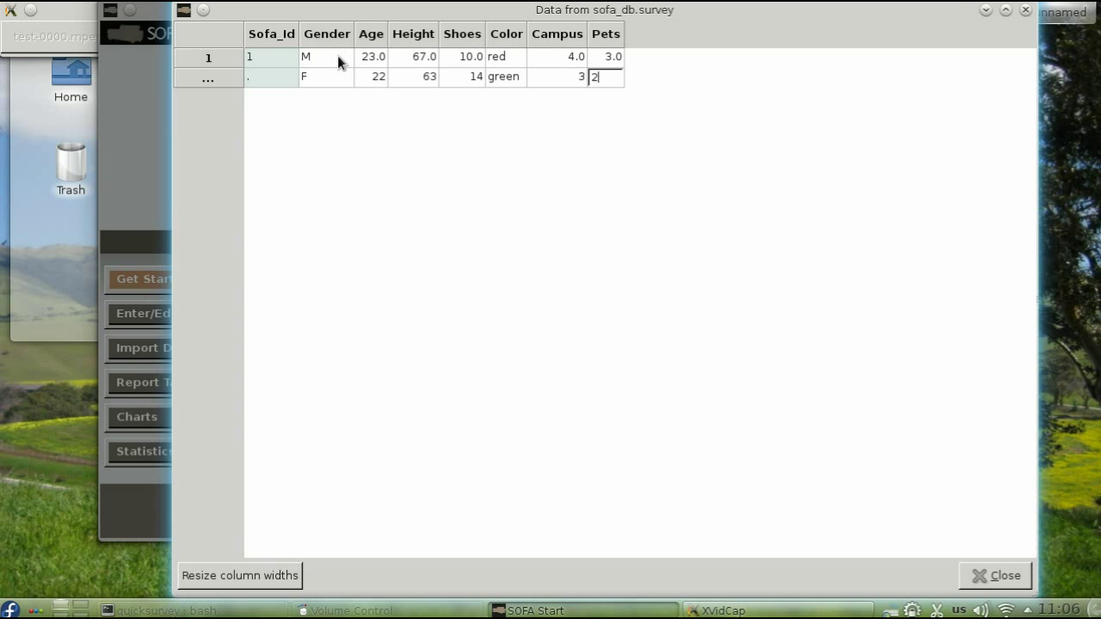
pyautogui.press('Tab')
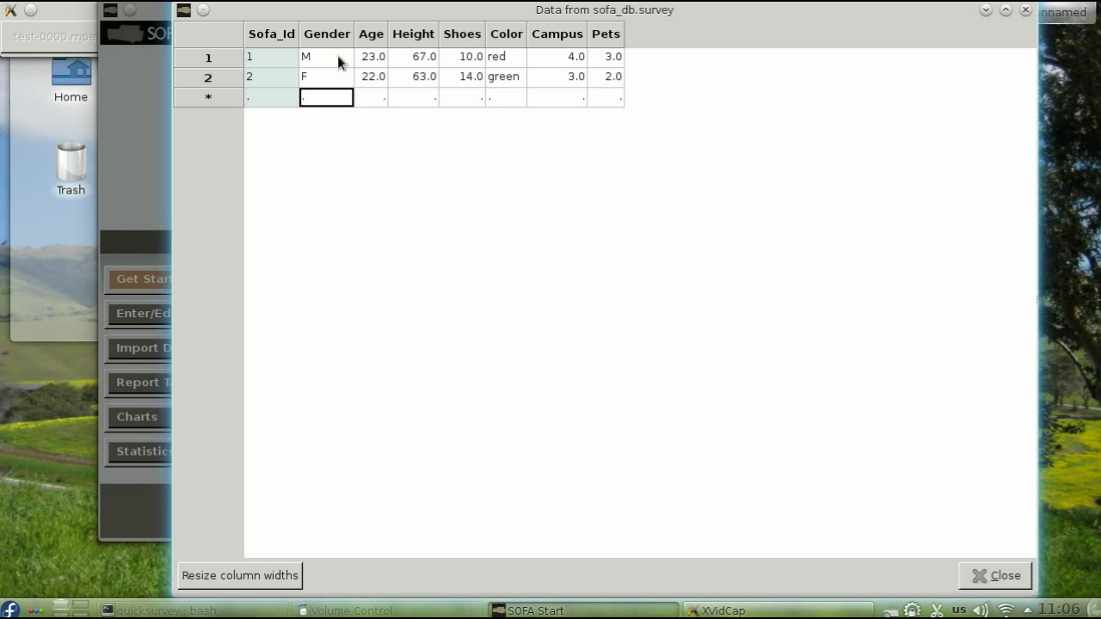
# Close the survey data grid and the project's data tables dialog.
pyautogui.click(997, 576)
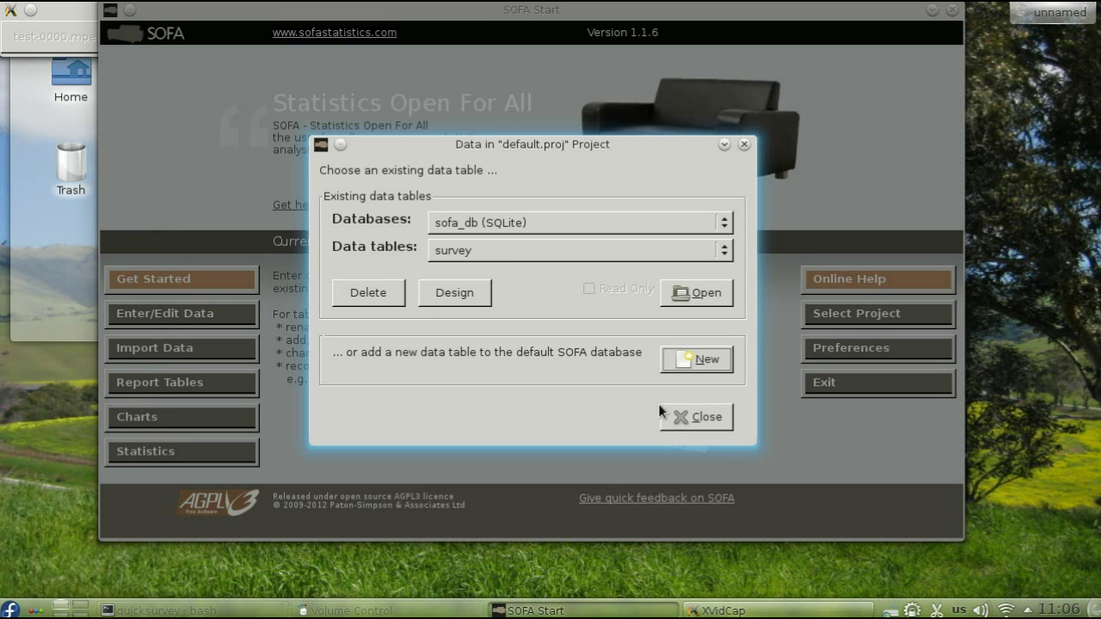
pyautogui.click(695, 419)
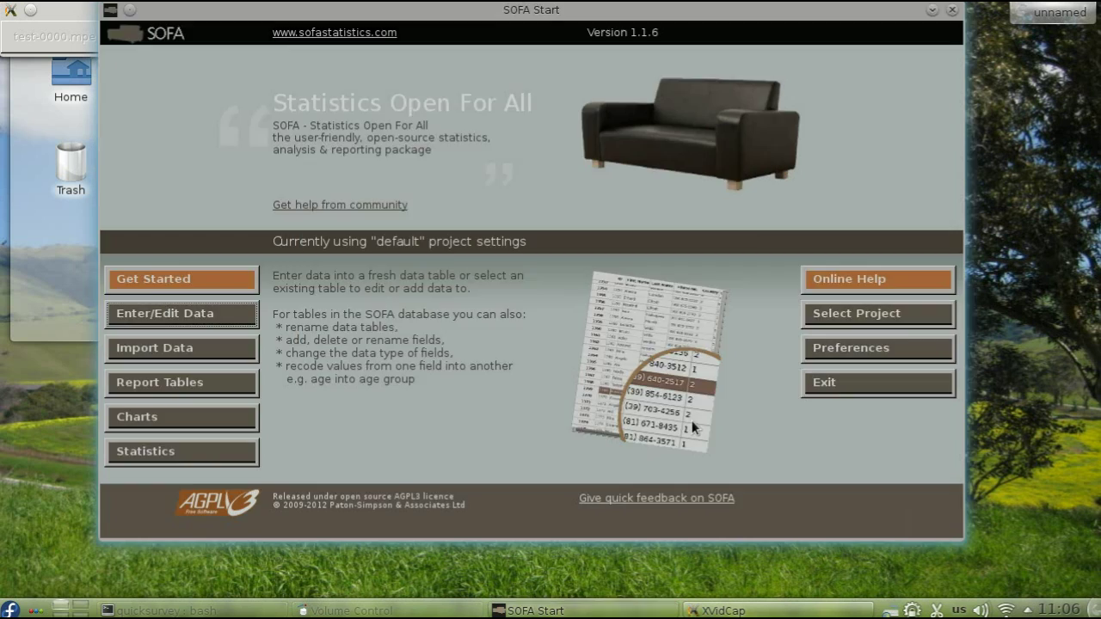